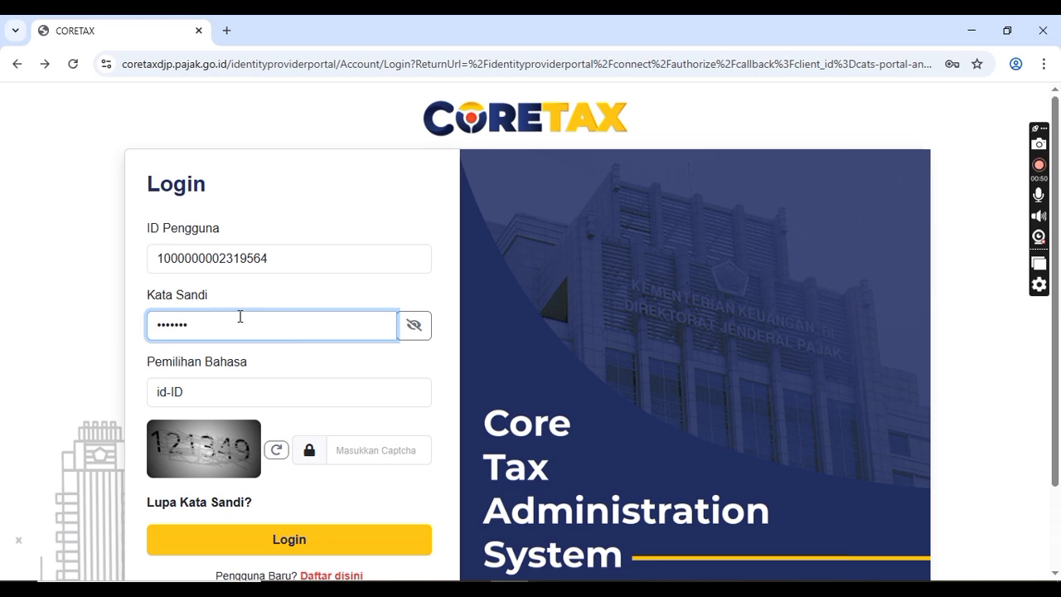
# Step: Enter the captcha answer and log in to the Coretax DJP portal
pyautogui.click(374, 452)
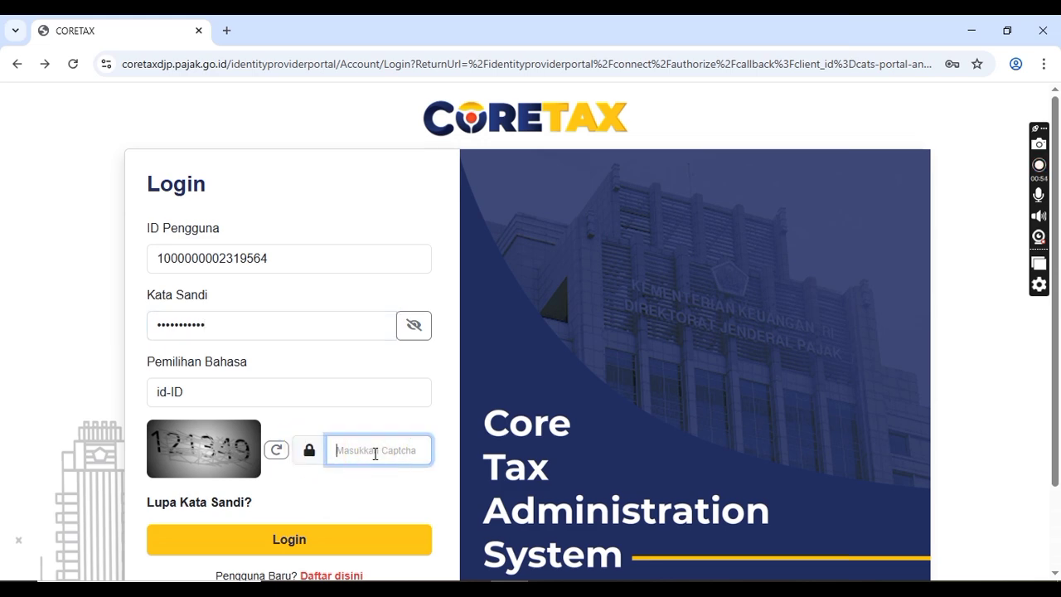
pyautogui.write('121349')
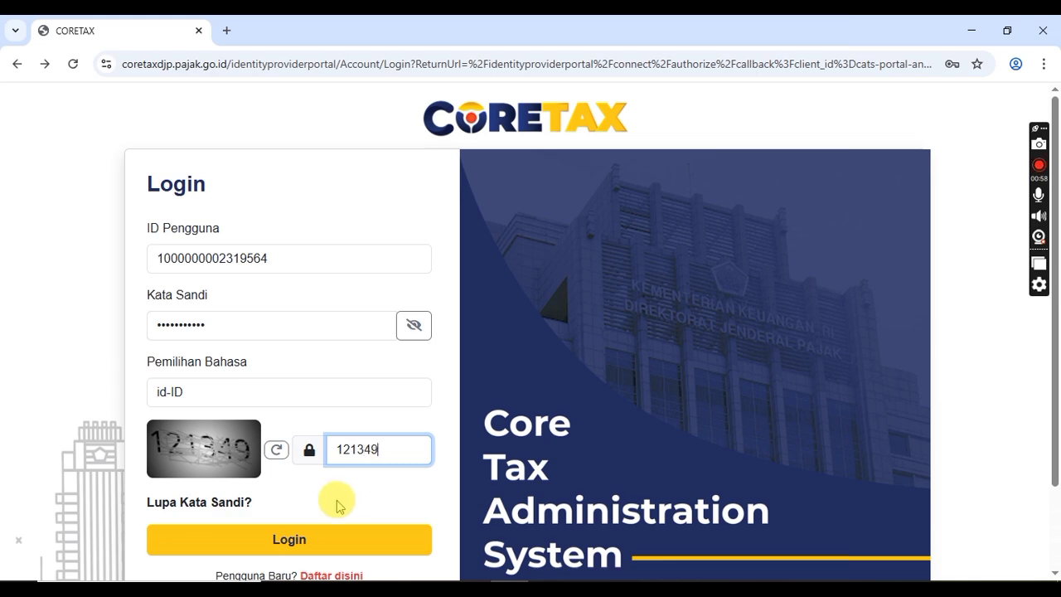
pyautogui.click(319, 541)
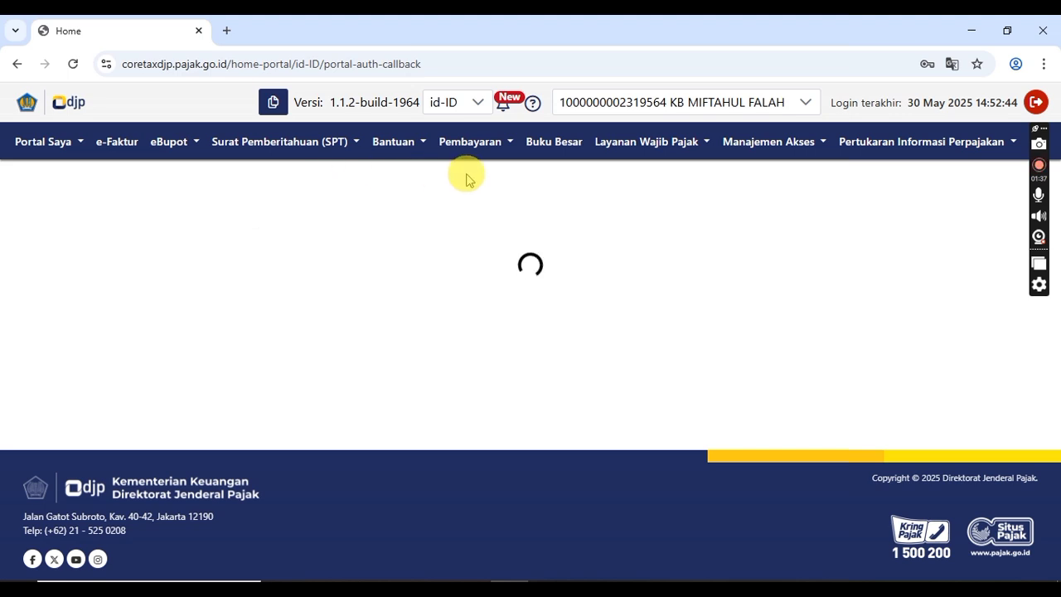
# Step: Start Layanan Mandiri Kode Billing under Pembayaran and pass step 1 taxpayer verification
pyautogui.click(509, 147)
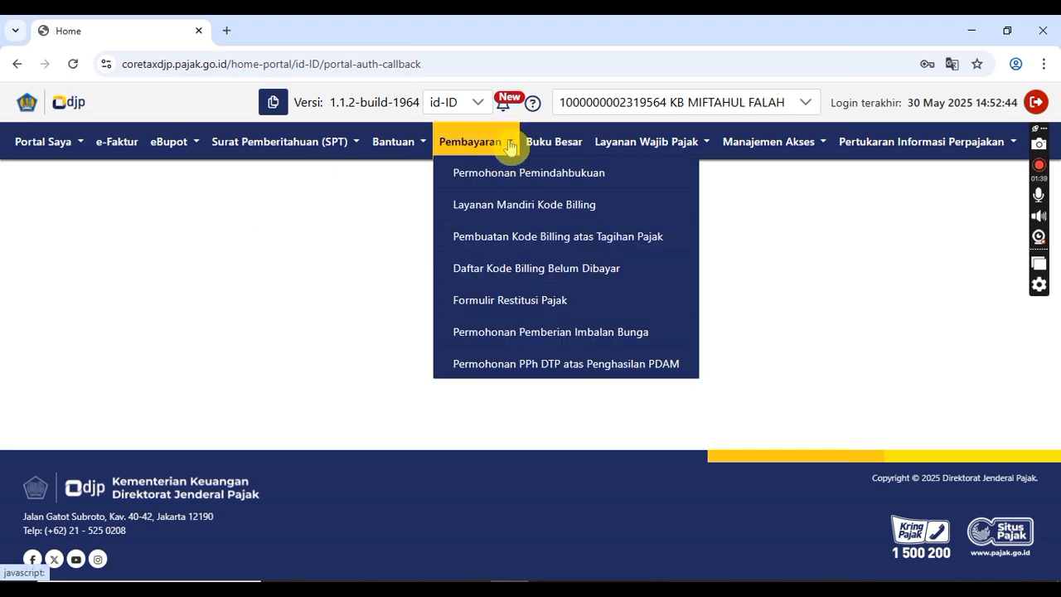
pyautogui.click(500, 217)
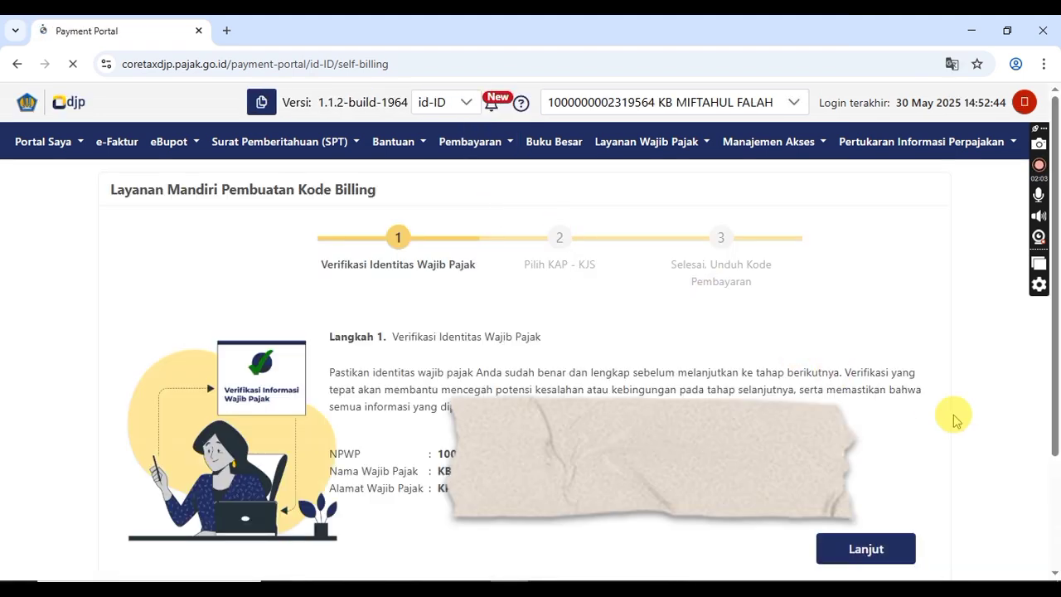
pyautogui.moveTo(1055, 357); pyautogui.dragTo(1058, 379)
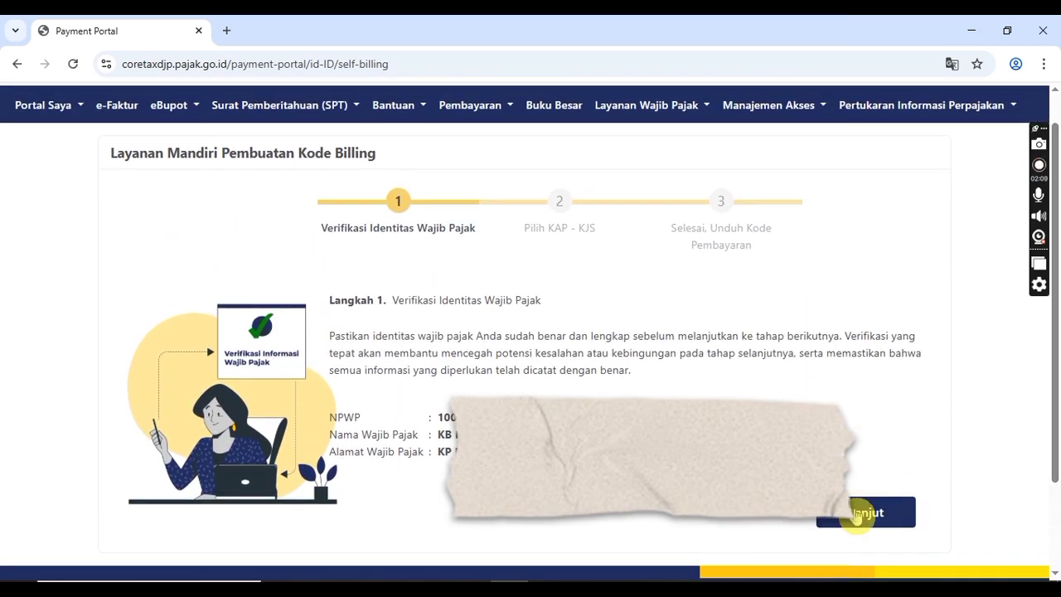
pyautogui.click(861, 510)
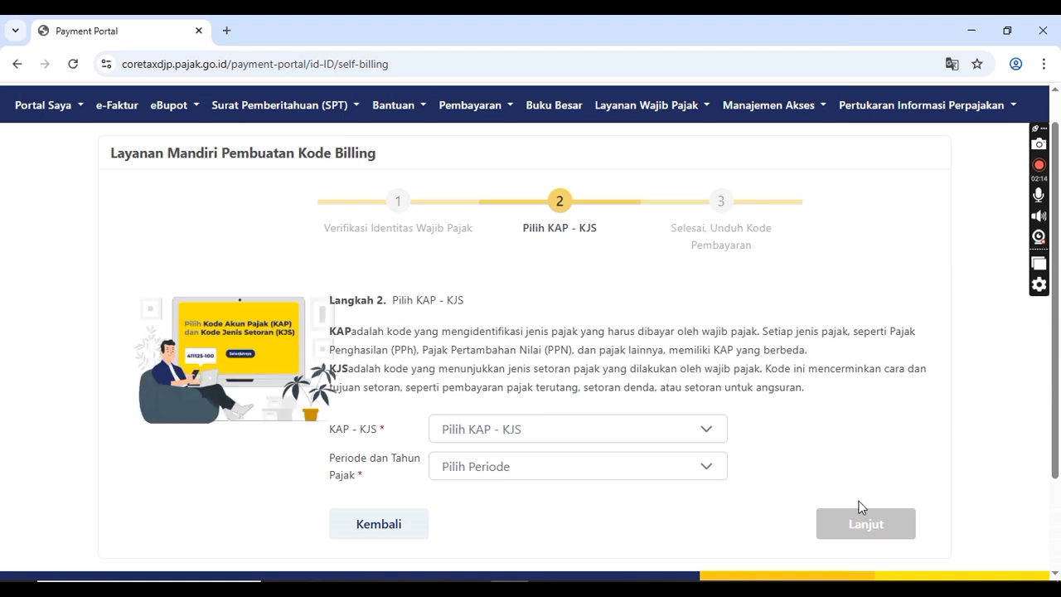
# Step: Set KAP - KJS to 411618-100 Setoran untuk Deposit Pajak, searching 'deposi'
pyautogui.click(707, 431)
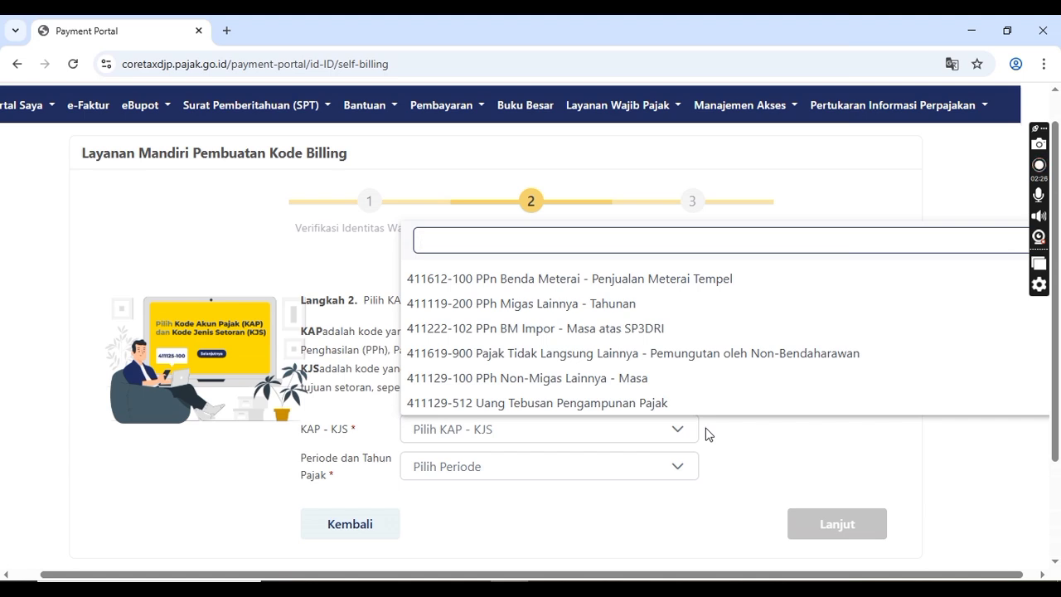
pyautogui.write('deposi')
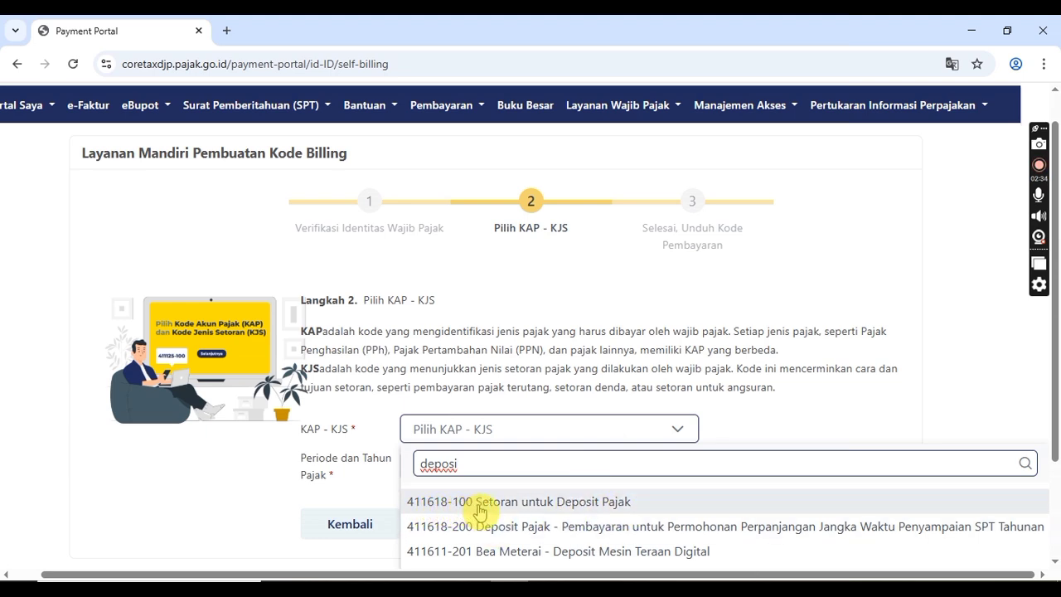
pyautogui.click(627, 504)
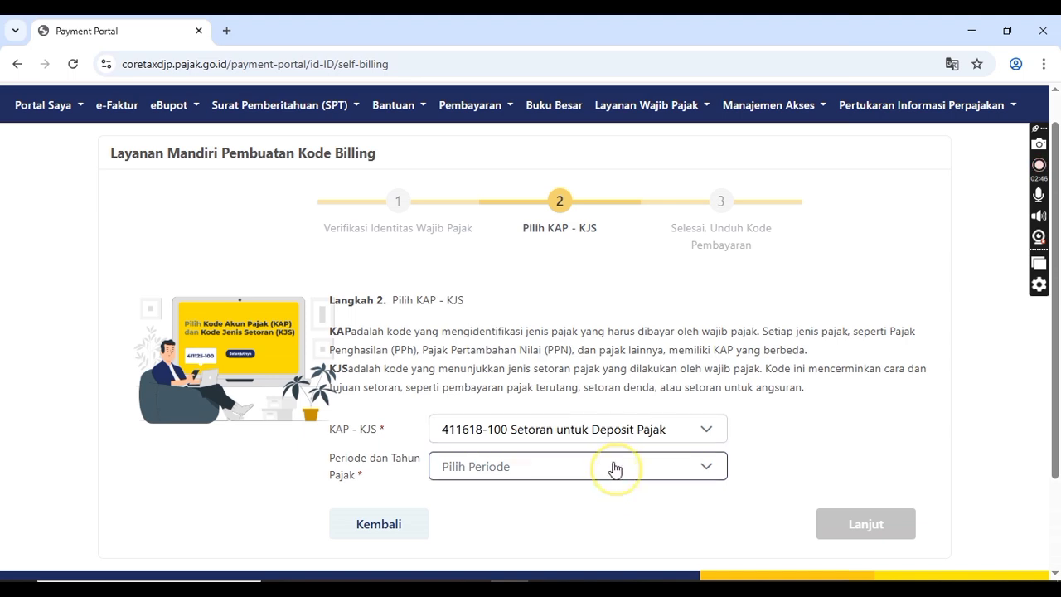
# Step: Set the tax period to Januari - Desember 2025
pyautogui.click(613, 468)
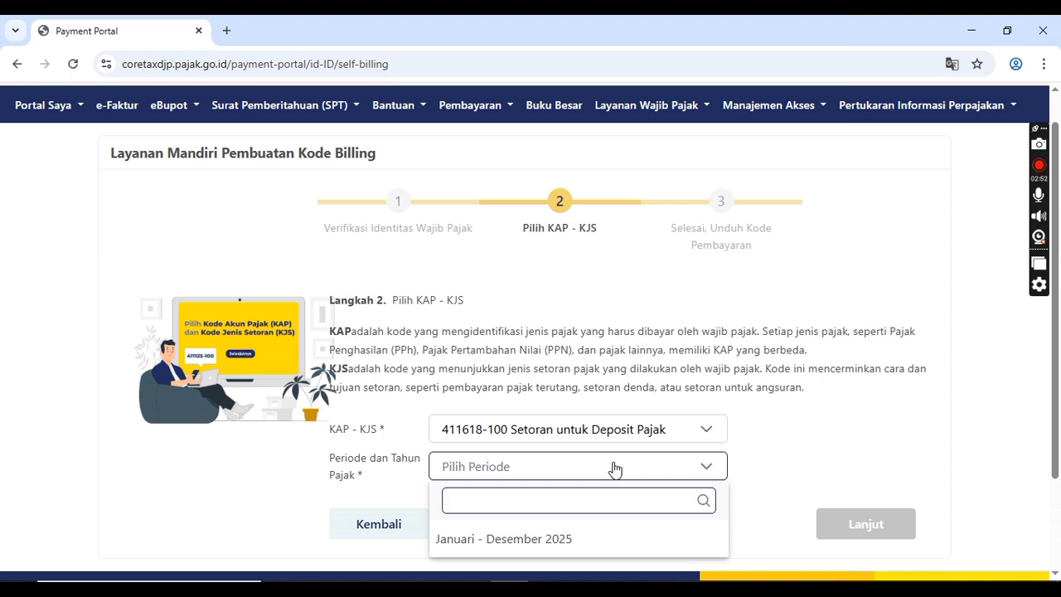
pyautogui.click(537, 538)
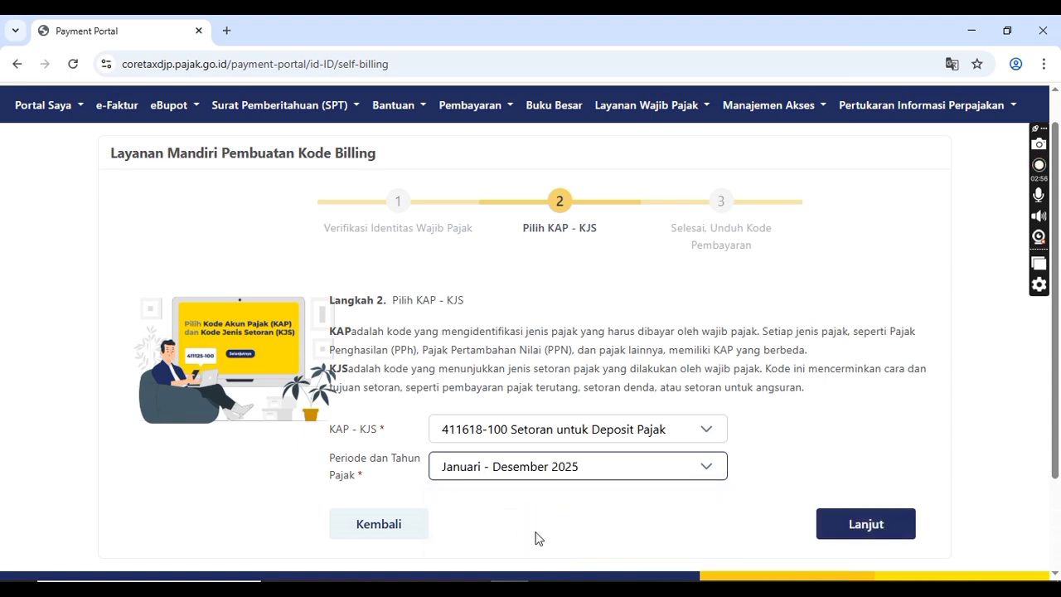
pyautogui.click(536, 538)
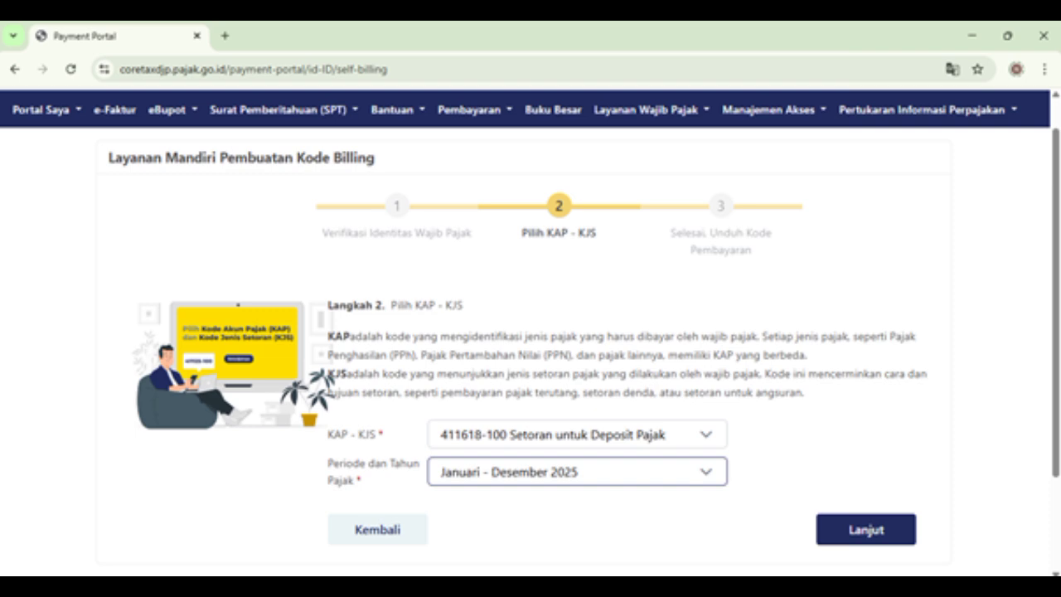
# Step: Change KAP - KJS to 411211-108 PPN Dalam Negeri renteng, searching 'ppn dalam'
pyautogui.click(705, 435)
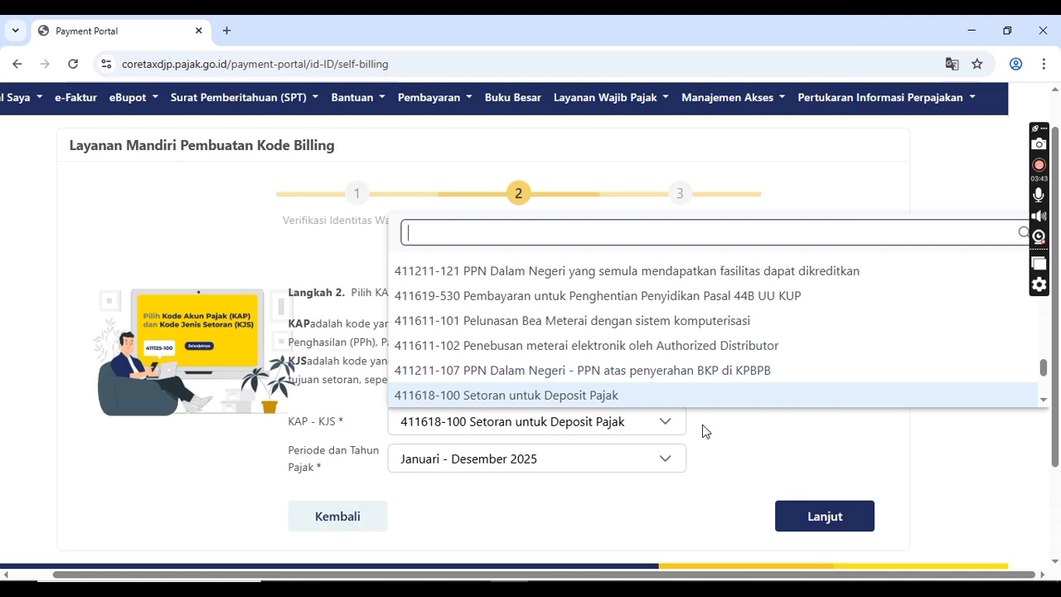
pyautogui.write('ppn')
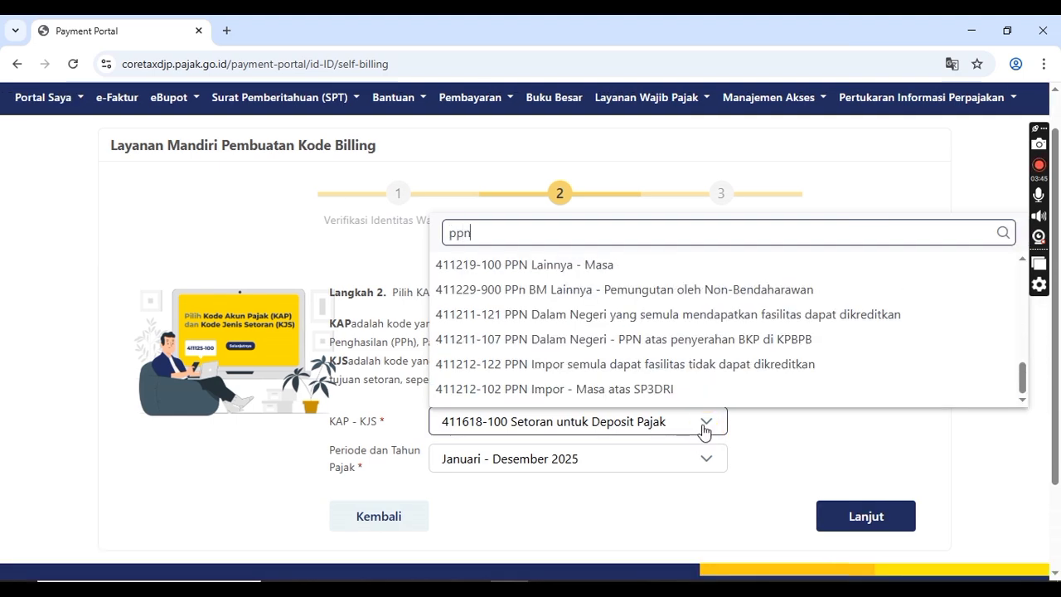
pyautogui.write(' dalam')
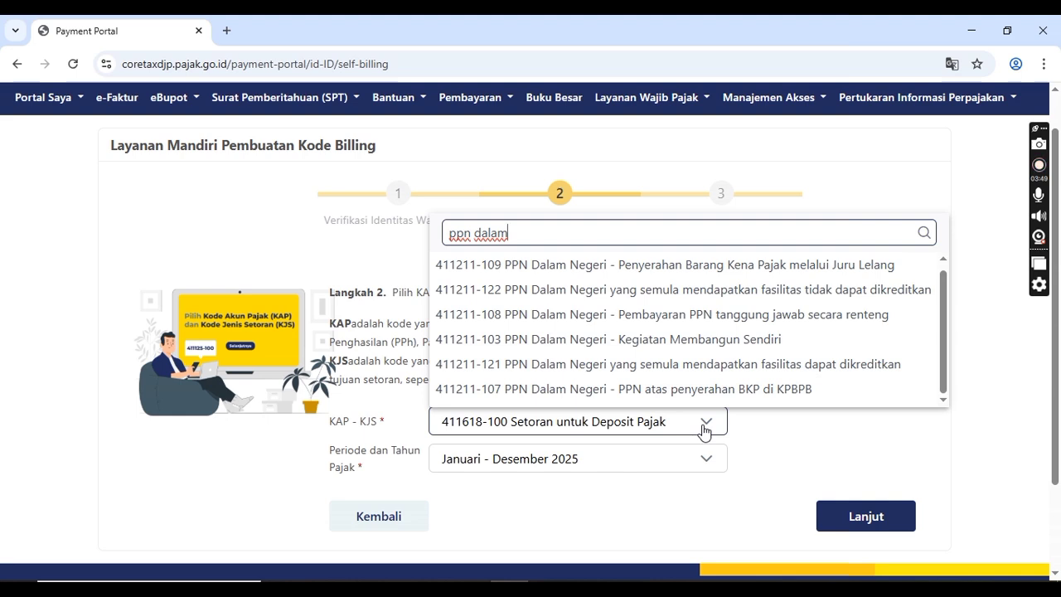
pyautogui.click(705, 319)
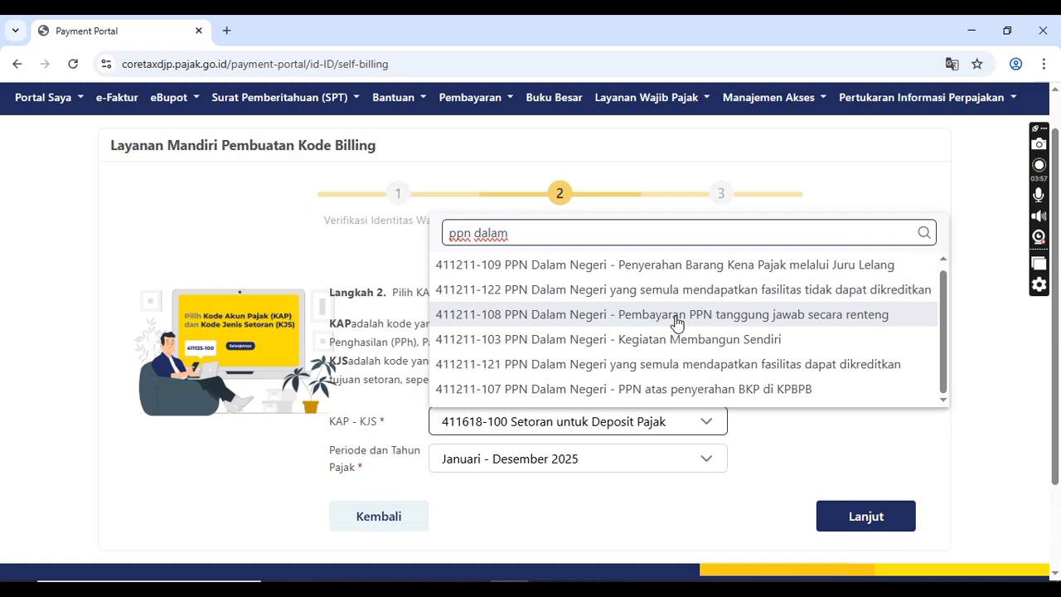
pyautogui.click(676, 322)
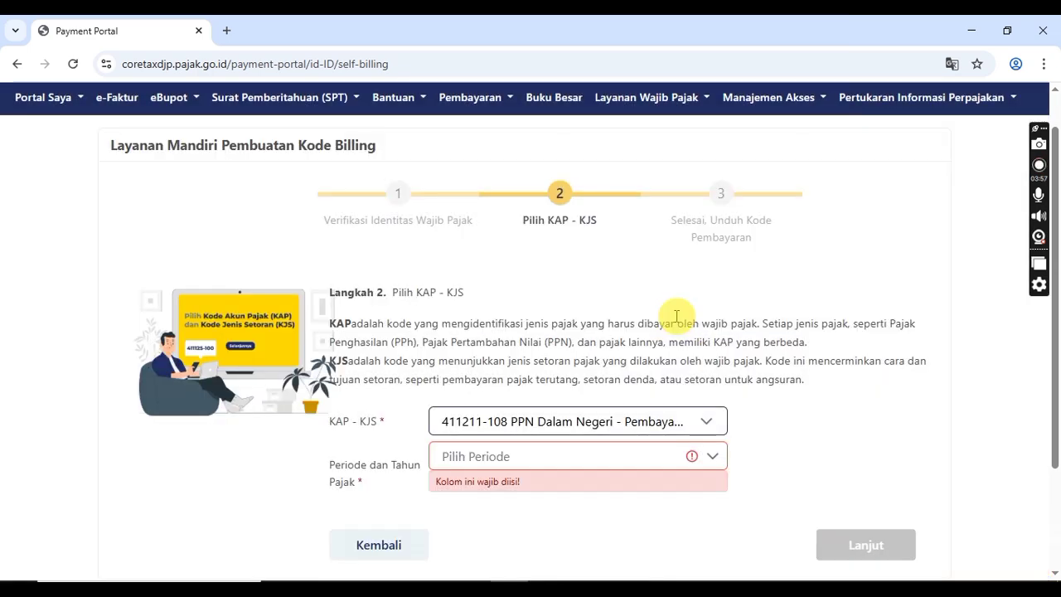
# Step: Set the tax period to Mei 2025
pyautogui.click(715, 458)
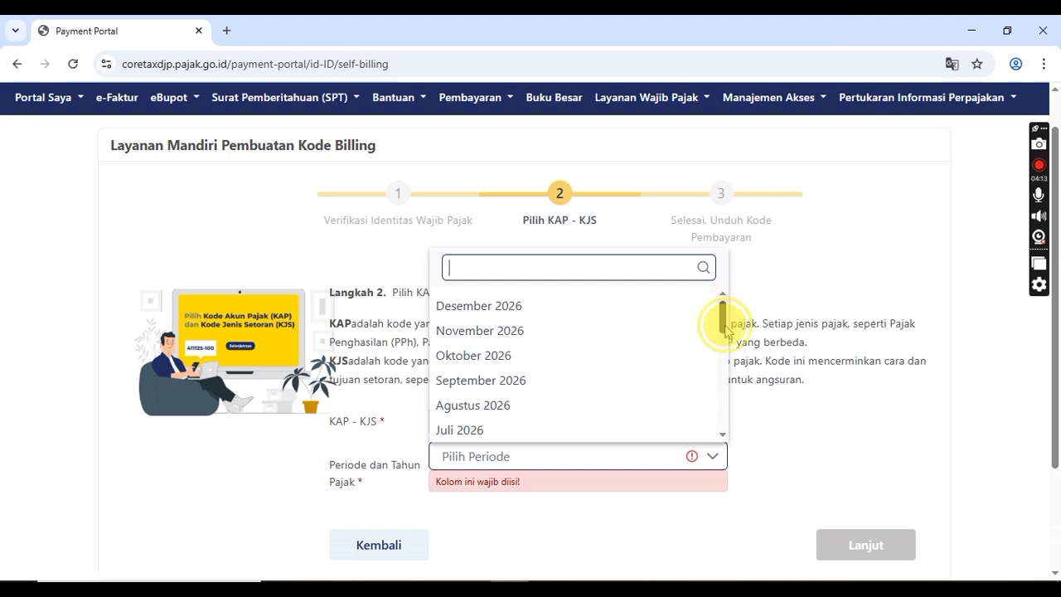
pyautogui.moveTo(722, 315); pyautogui.dragTo(721, 401)
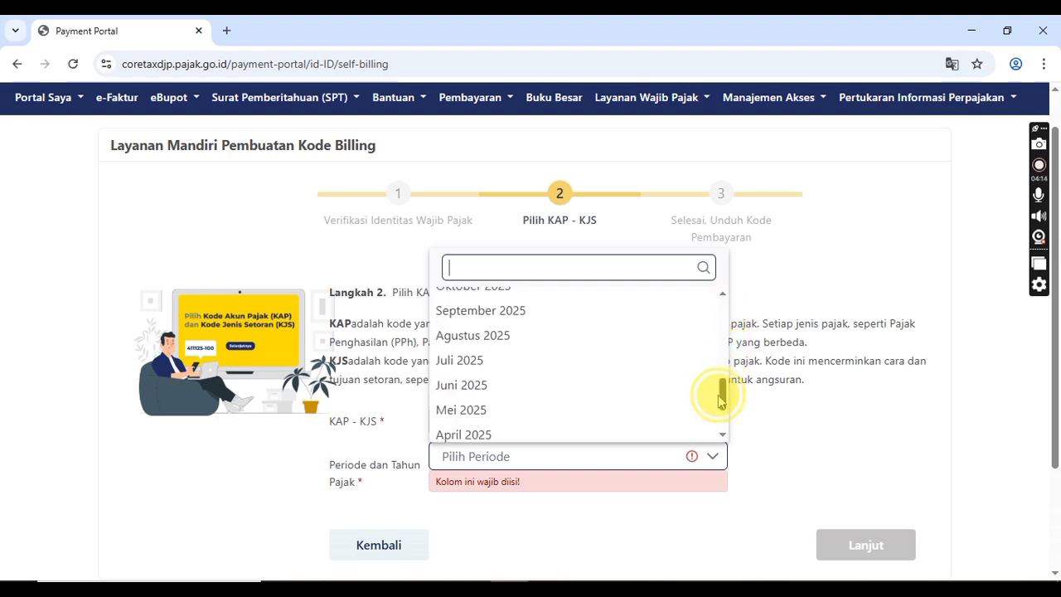
pyautogui.click(650, 395)
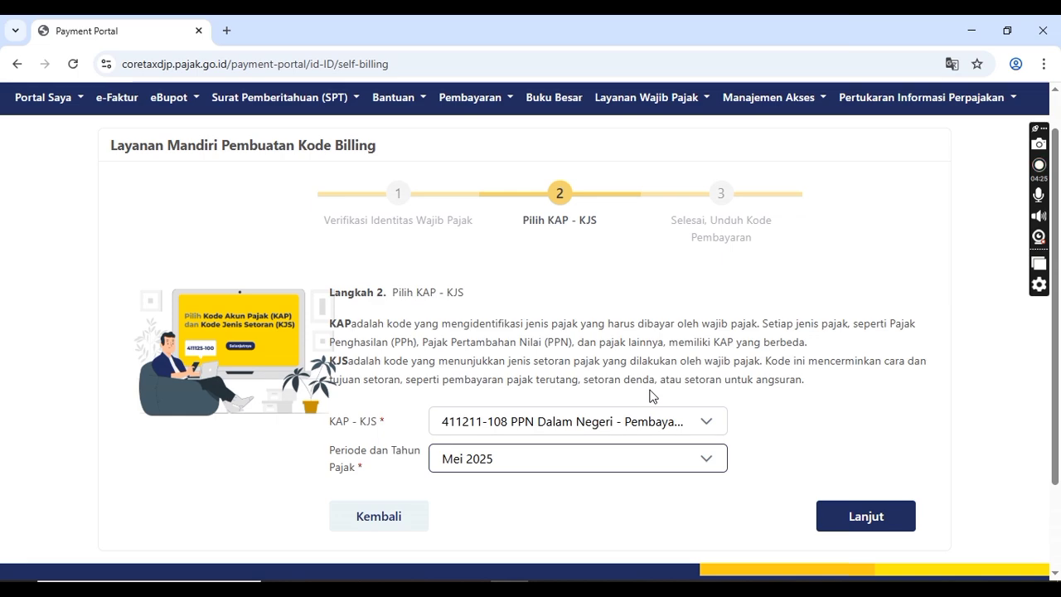
# Step: Switch KAP - KJS back to 411618-100 Setoran untuk Deposit Pajak, searching 'depo'
pyautogui.click(601, 440)
pyautogui.write('depo')
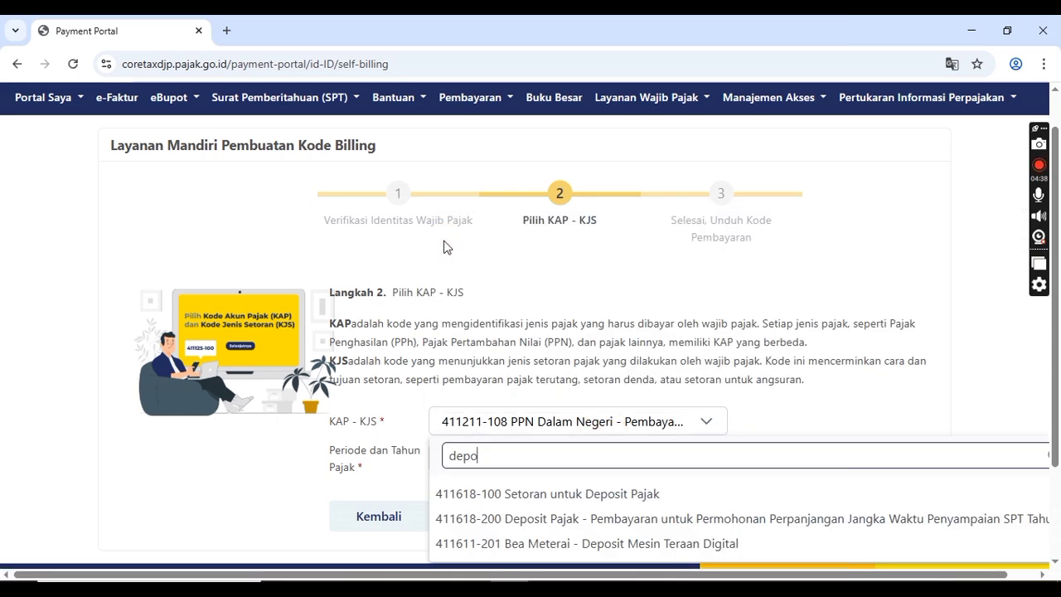
pyautogui.click(487, 494)
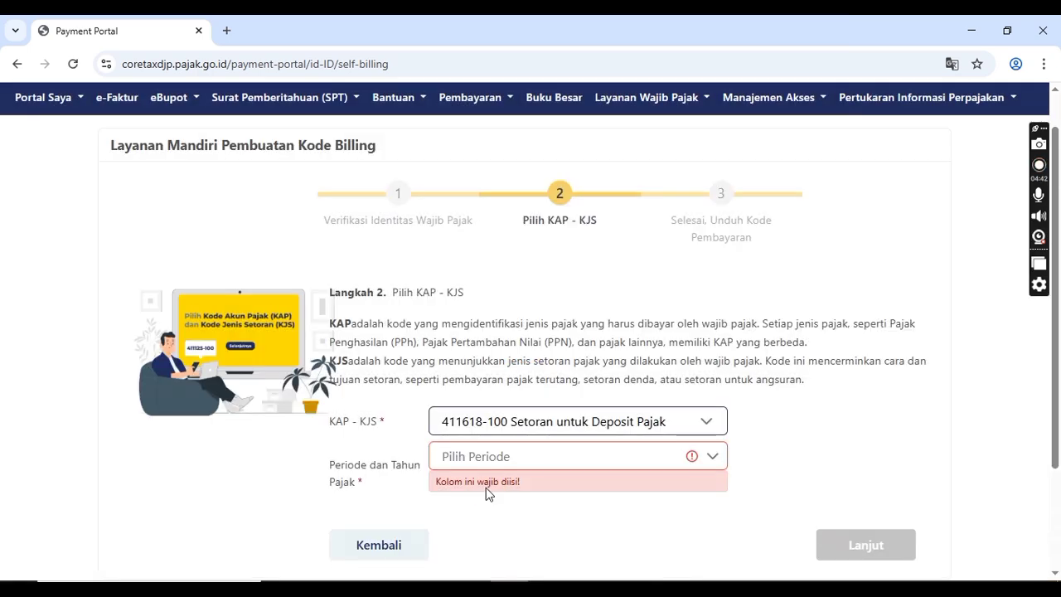
# Step: Set the period to Januari - Desember 2025 and continue to step 3
pyautogui.click(531, 466)
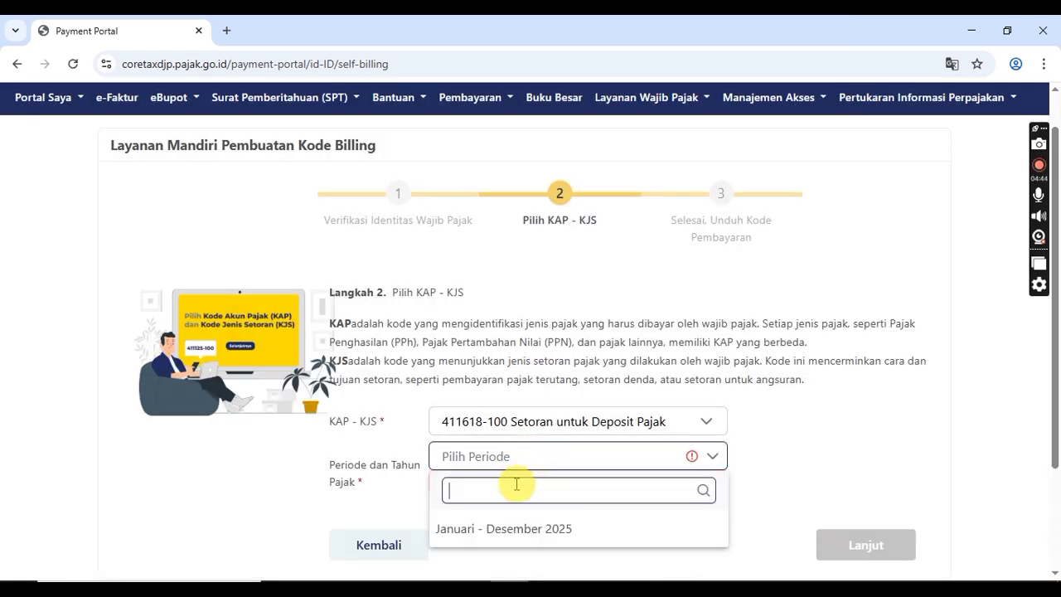
pyautogui.click(497, 529)
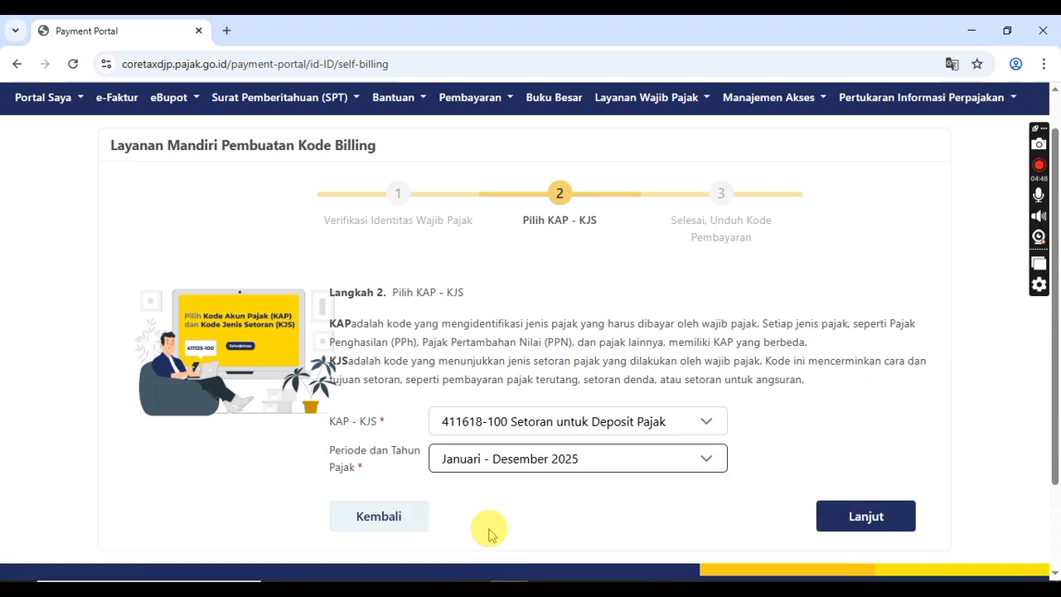
pyautogui.click(832, 521)
# Step: Enter a Nilai of 10.000 and set Keterangan to Pembayaran PPh Pasal 23
pyautogui.click(841, 522)
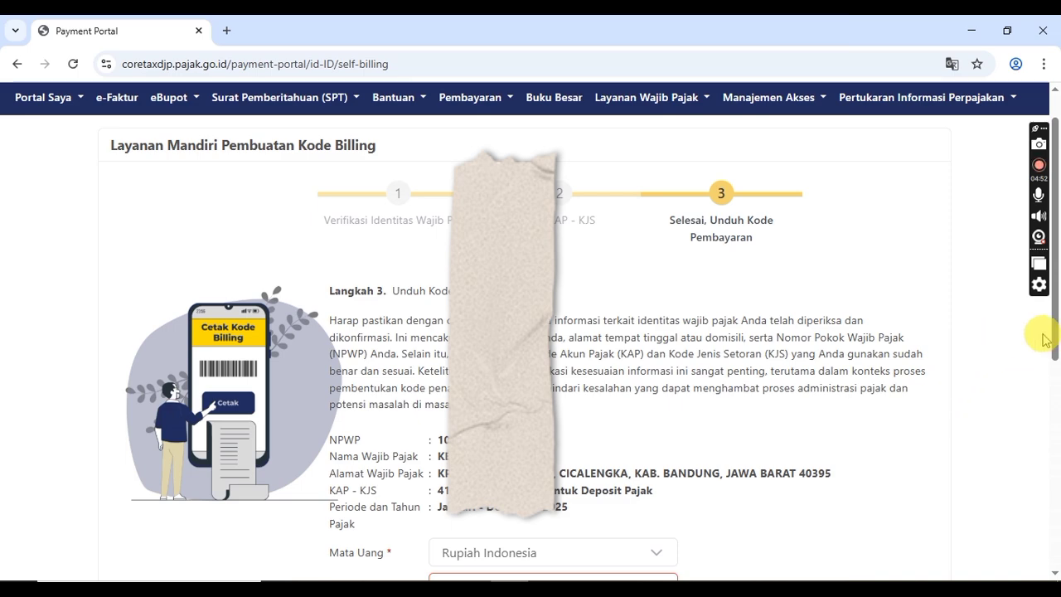
pyautogui.moveTo(1052, 340); pyautogui.dragTo(1055, 354)
pyautogui.scroll(-3, 1049, 450)
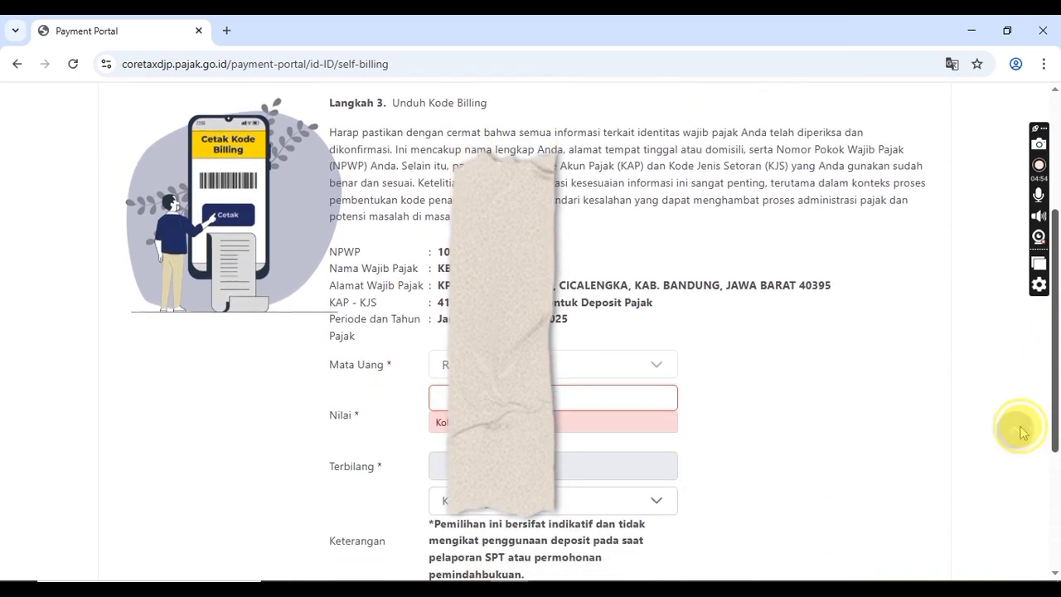
pyautogui.click(559, 286)
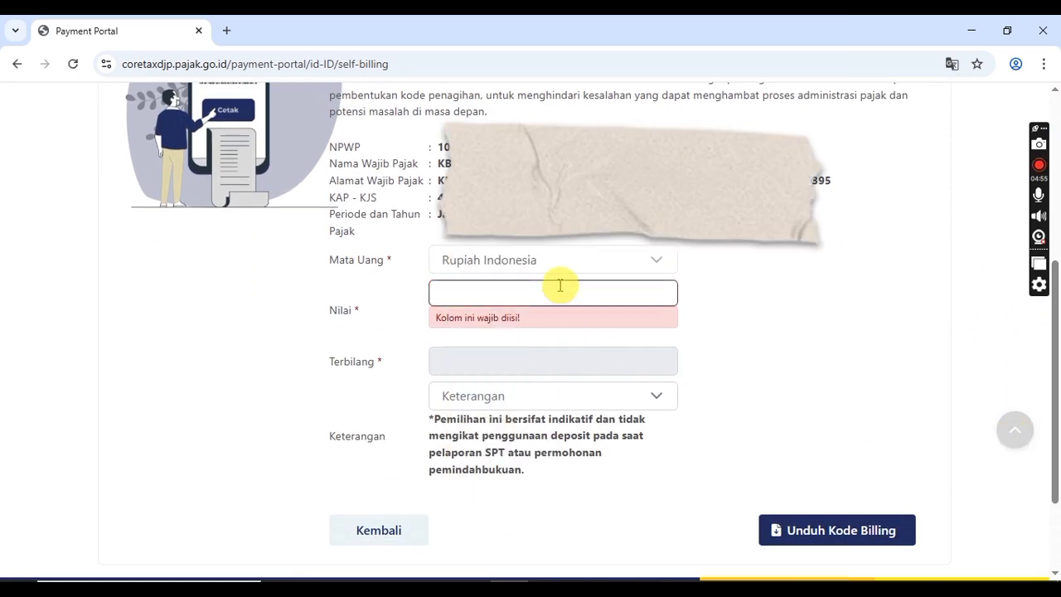
pyautogui.write('10.000')
pyautogui.click(760, 307)
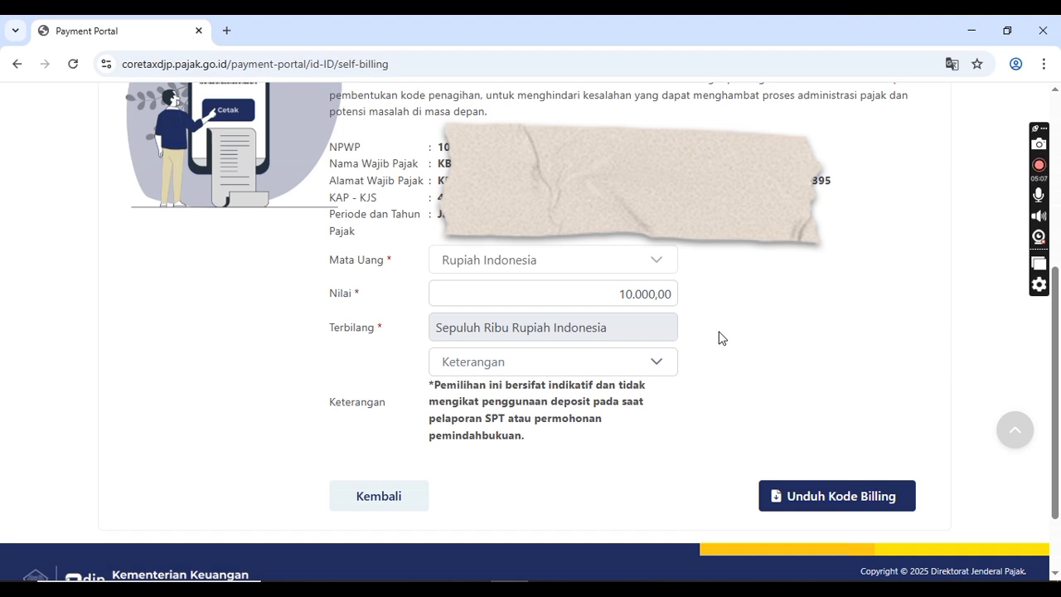
pyautogui.click(651, 363)
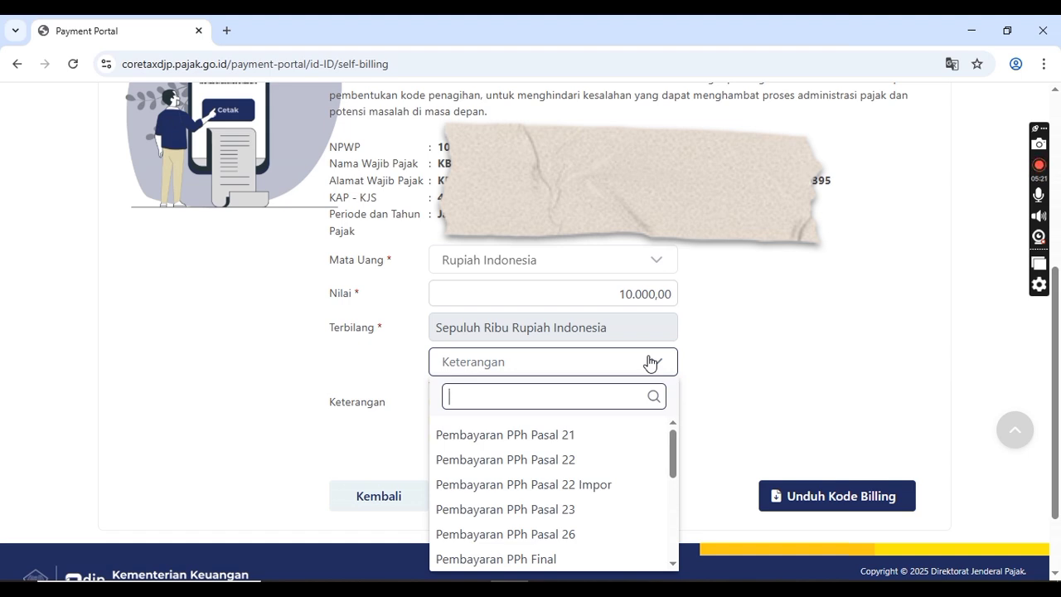
pyautogui.click(535, 509)
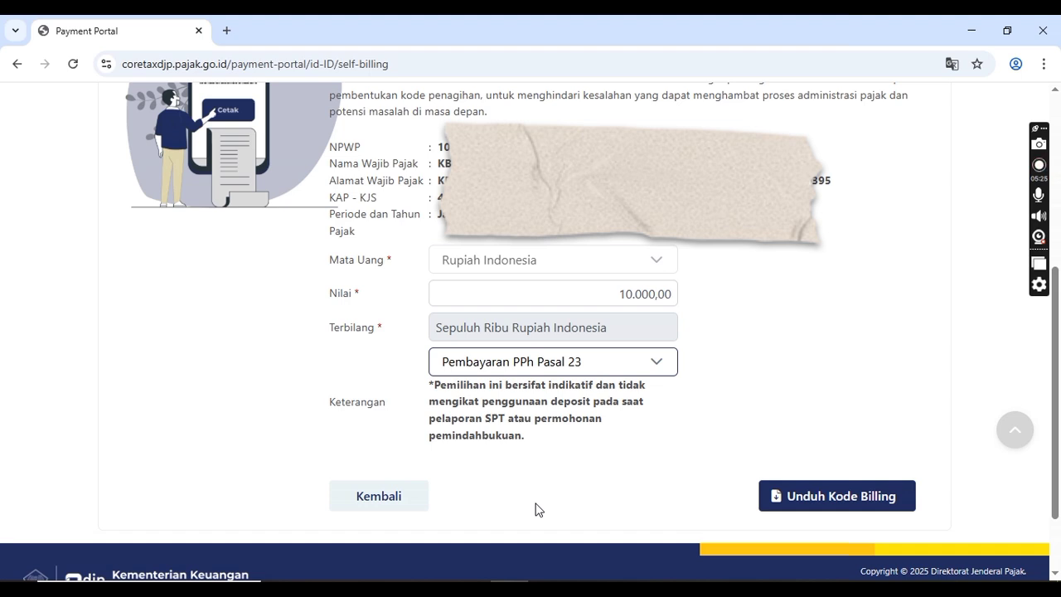